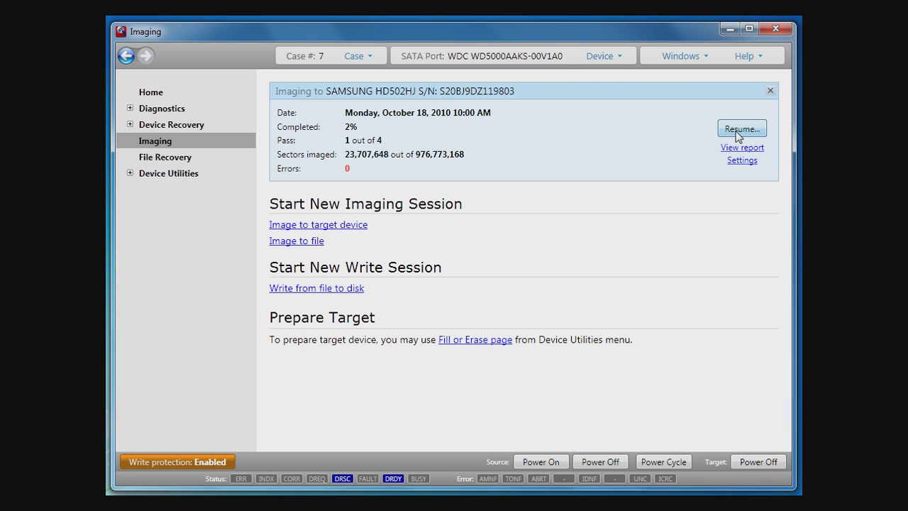
Remove the old session and start device imaging with the DiskSense SAMSUNG HD502HJ as target.
left_click(770, 91)
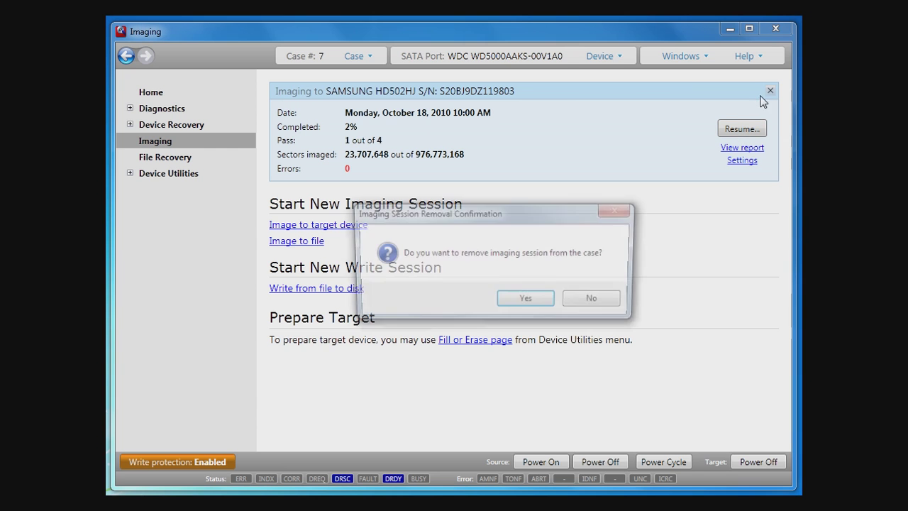
left_click(527, 300)
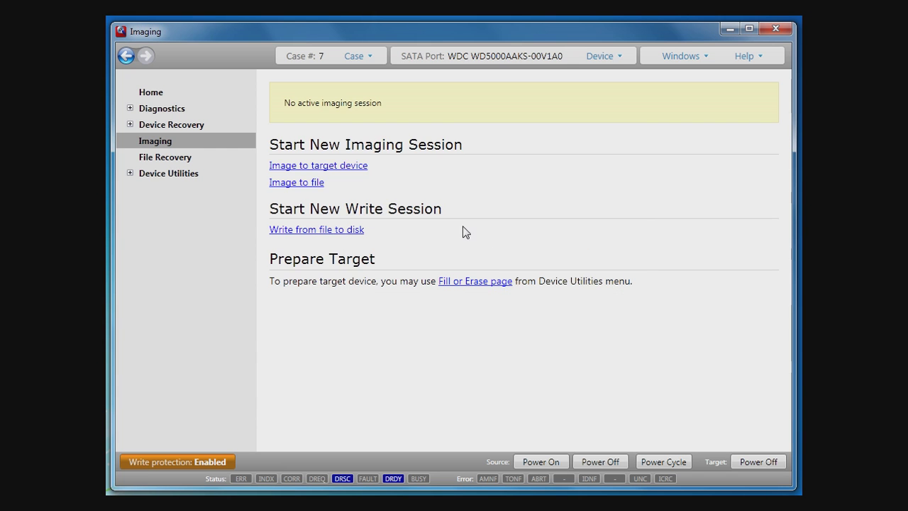
left_click(333, 171)
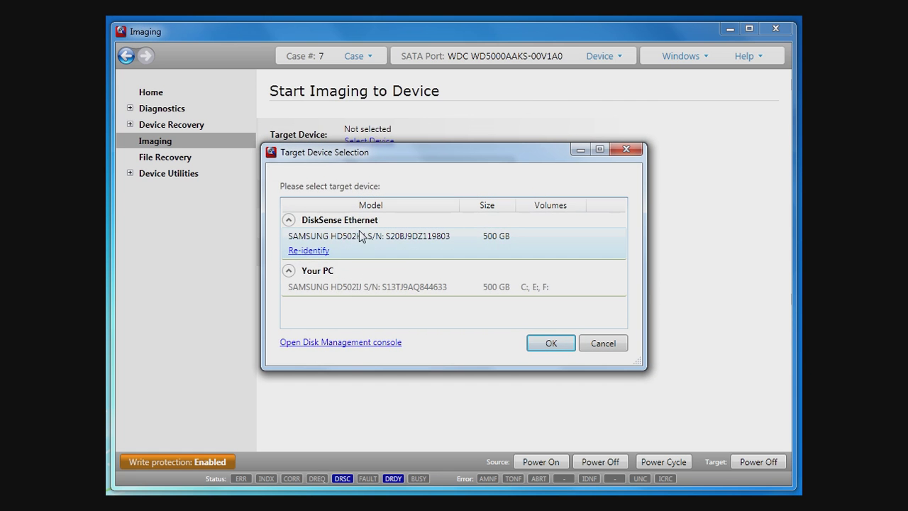
left_click(363, 240)
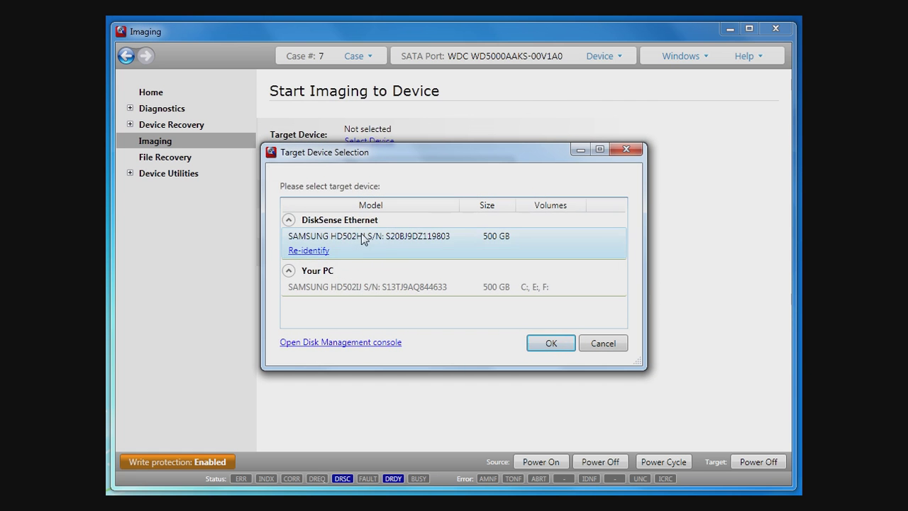
left_click(550, 343)
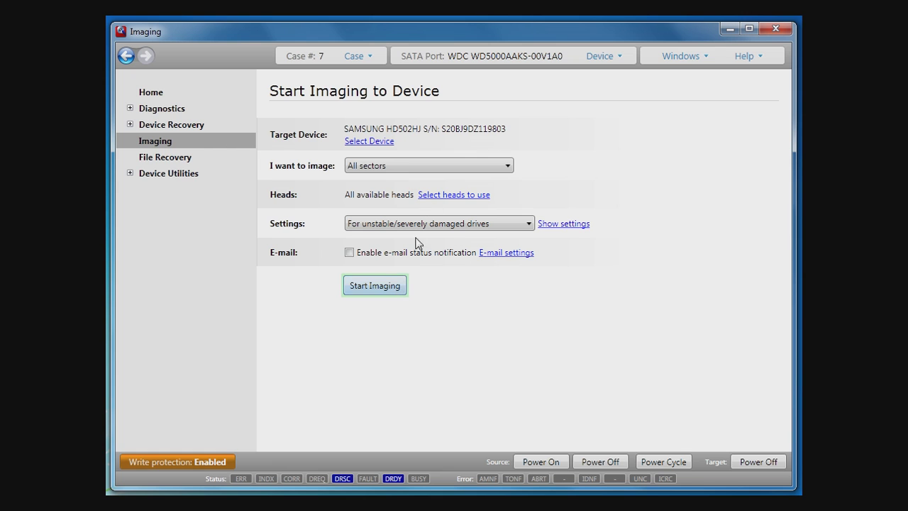
Set a Custom imaging range from LBA 0 to 976,773,167 and view the drive-condition presets.
left_click(507, 166)
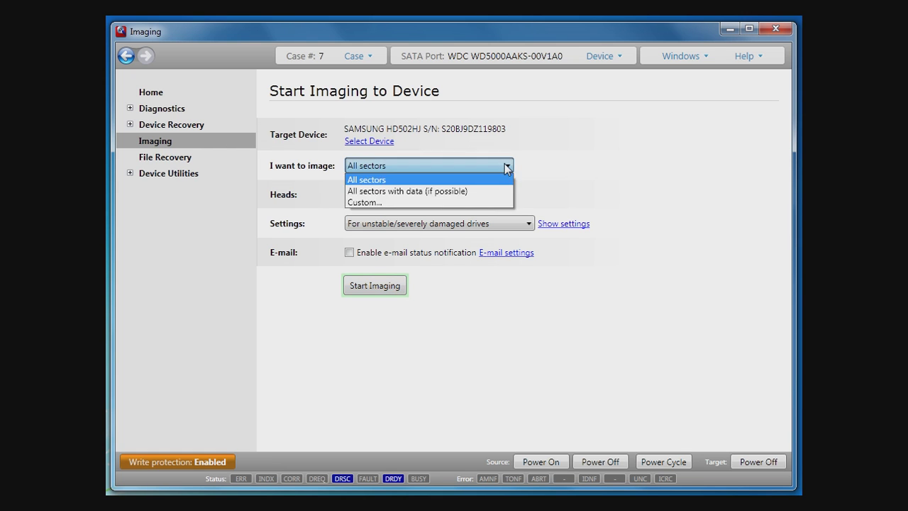
left_click(500, 201)
mouse_move(489, 201)
left_mouse_down()
mouse_move(523, 199)
mouse_move(481, 200)
left_mouse_up()
left_click(649, 221)
mouse_move(651, 219)
left_mouse_down()
mouse_move(602, 218)
mouse_move(649, 221)
left_mouse_up()
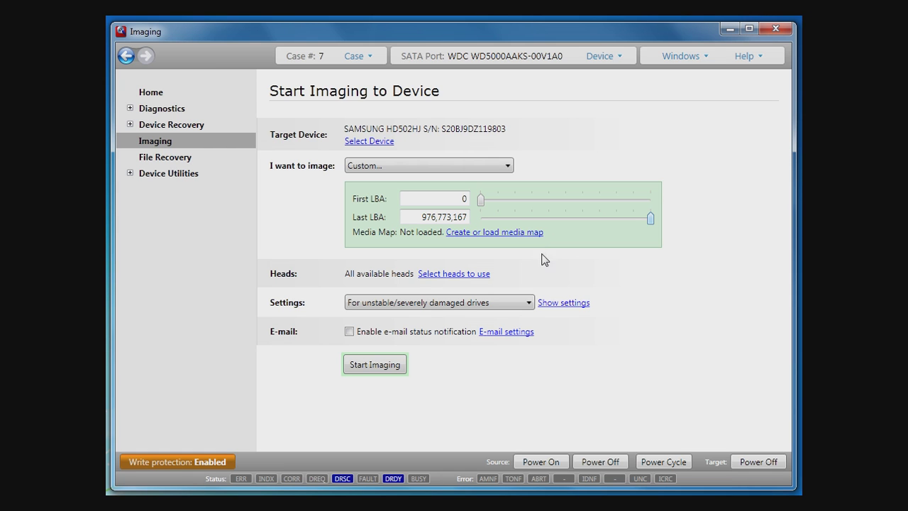
left_click(530, 302)
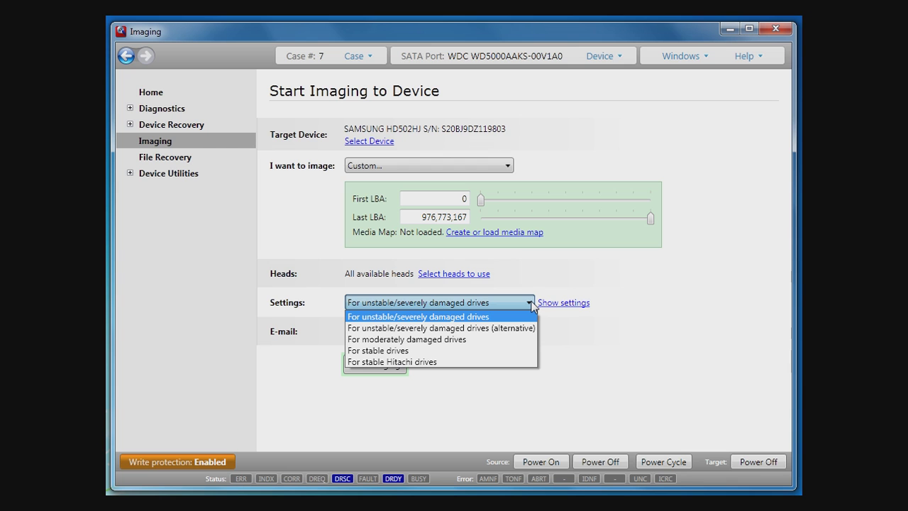
Keep the severely damaged drives preset, show its four passes, and leave checksum on 'Do not calculate'.
left_click(532, 304)
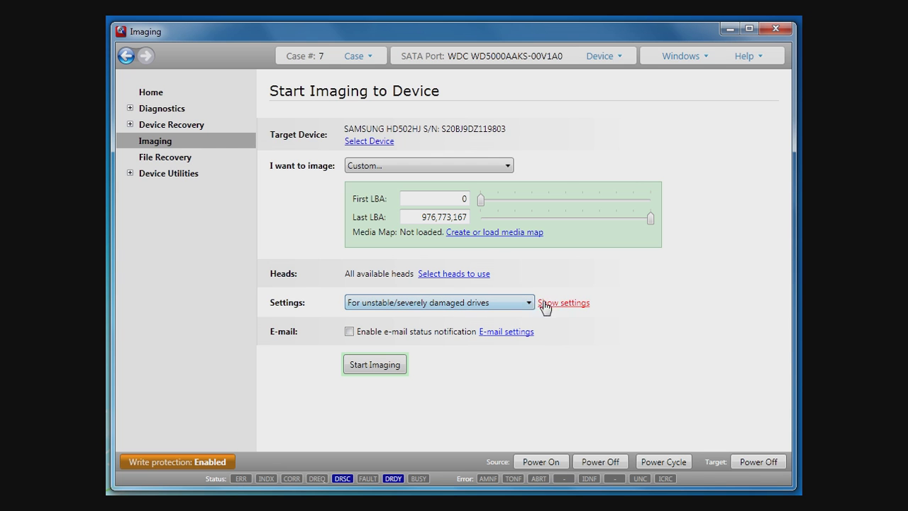
left_click(559, 303)
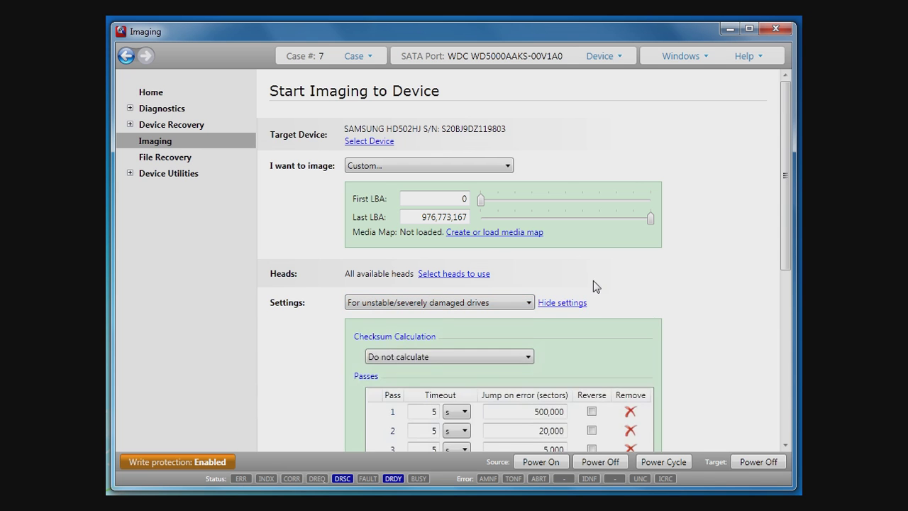
scroll(593, 281, "down", 3)
scroll(719, 281, "down", 1)
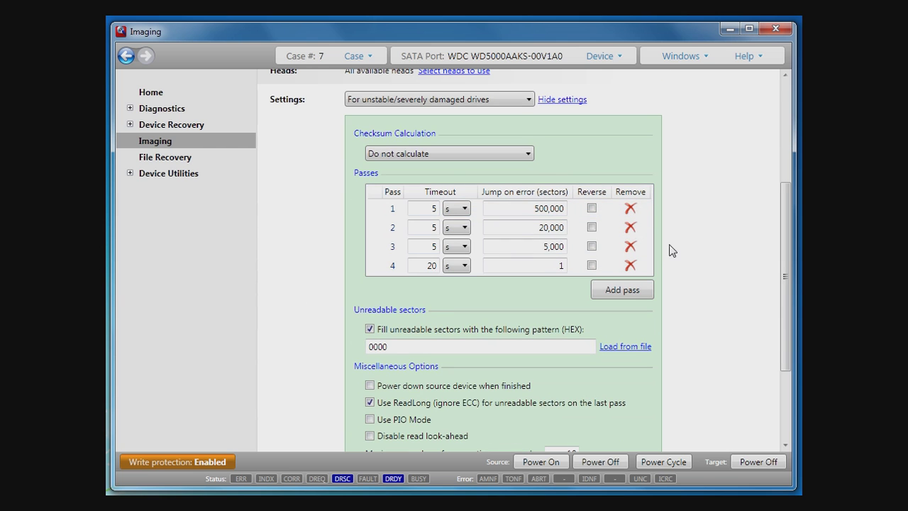
left_click(528, 154)
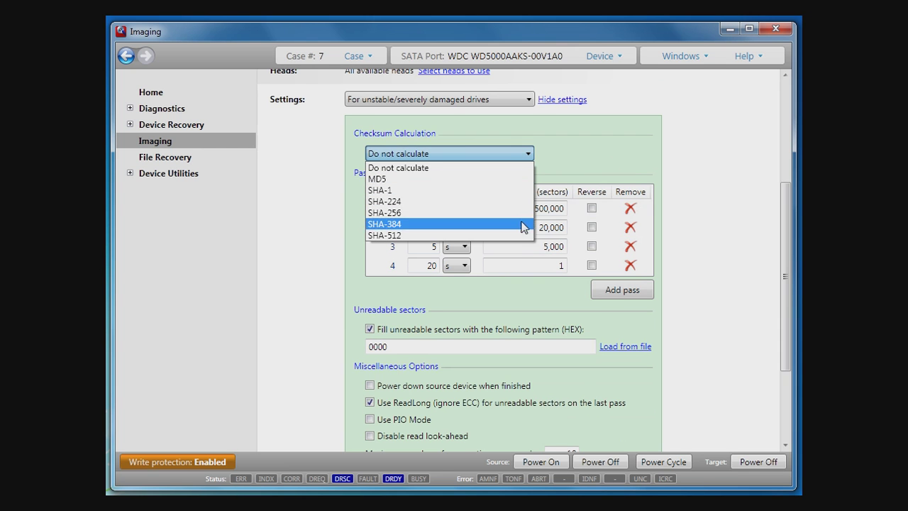
left_click(555, 176)
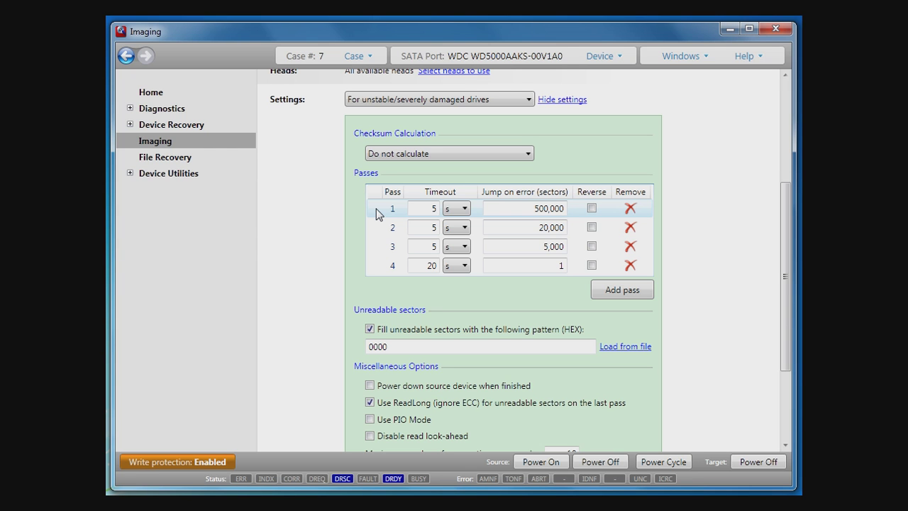
double_click(430, 209)
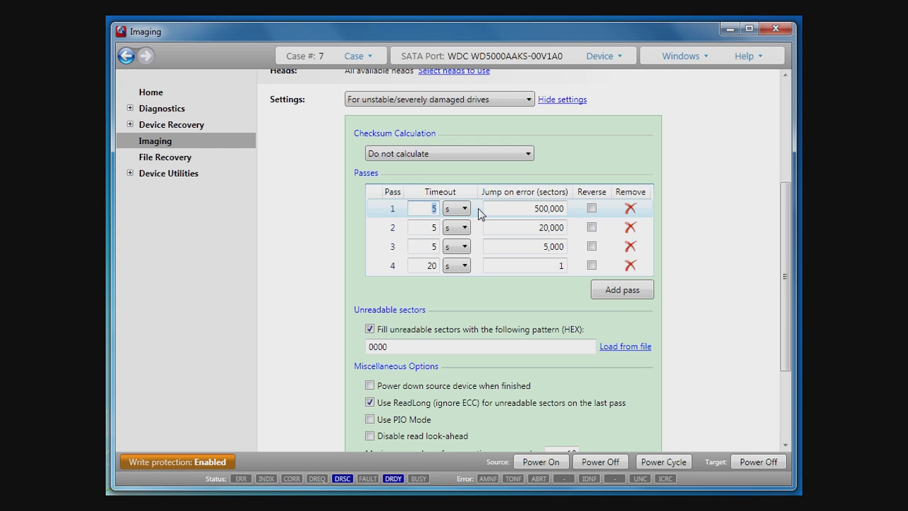
left_click_drag(505, 209, 581, 212)
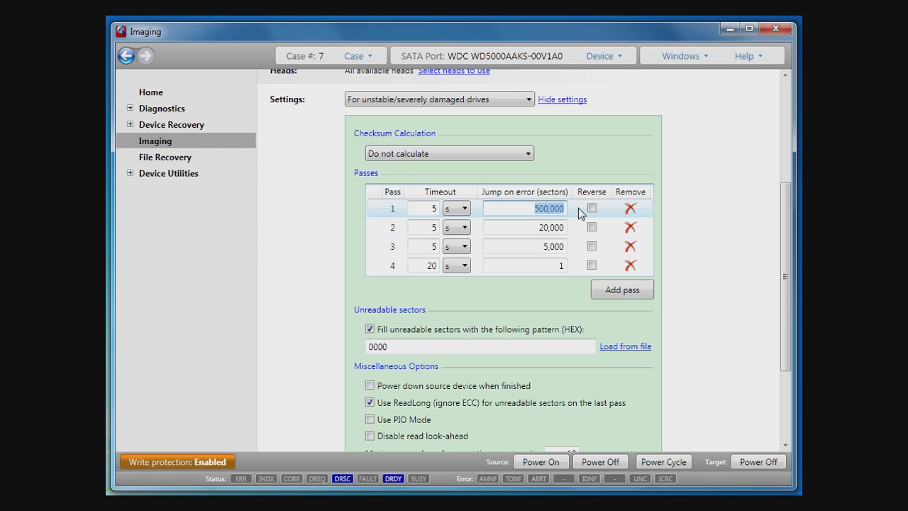
left_click(582, 229)
left_click_drag(545, 230, 590, 232)
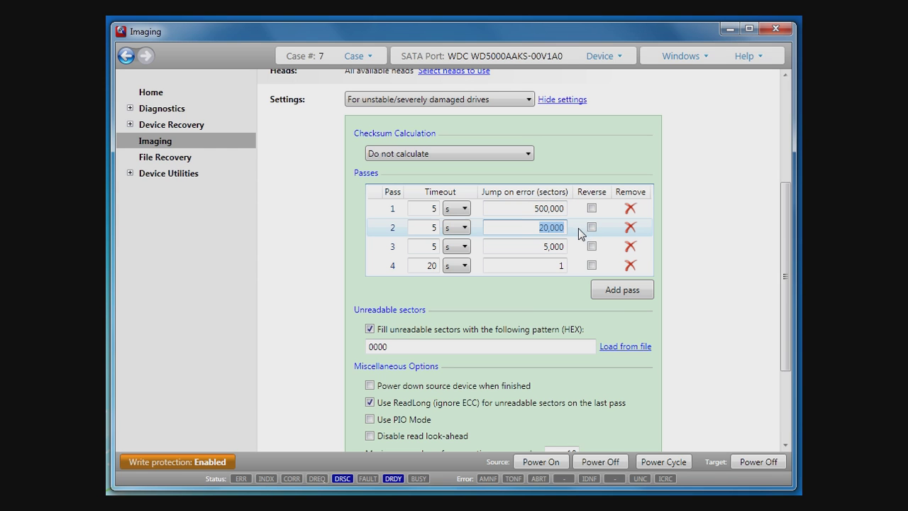
left_click(574, 284)
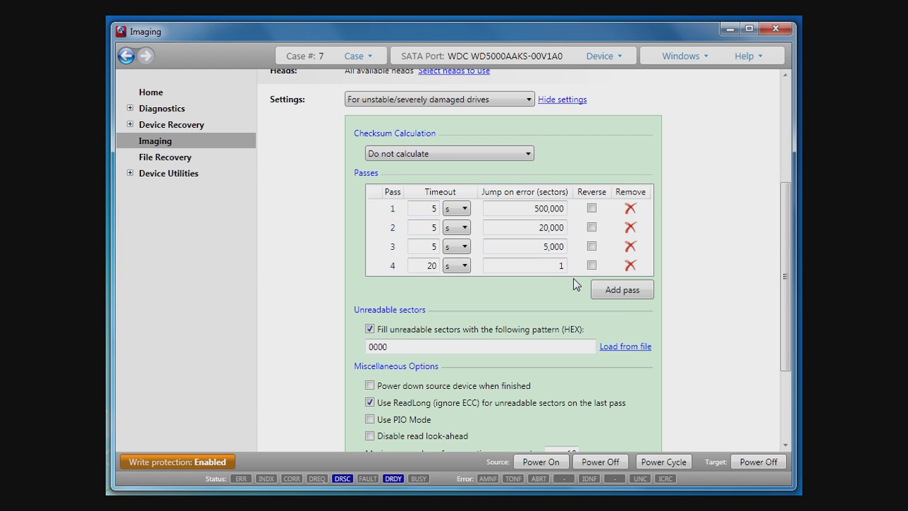
left_click(591, 208)
left_click(592, 227)
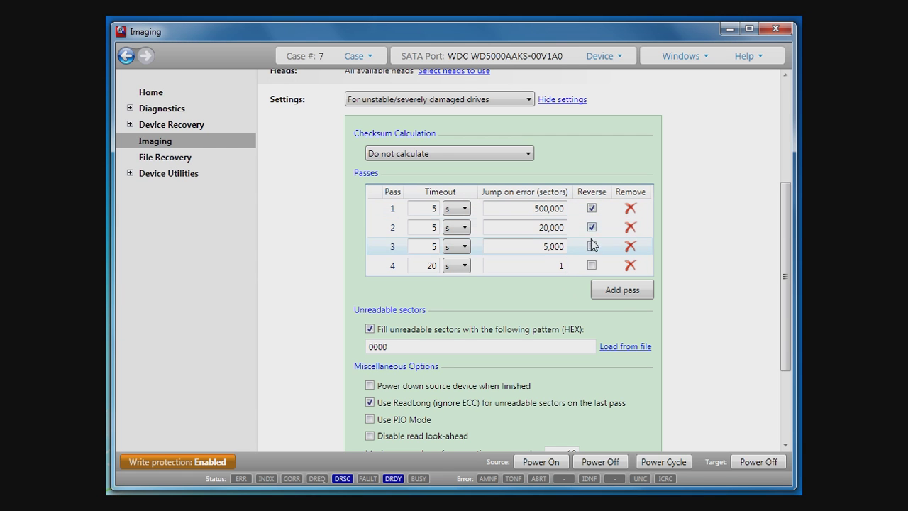
left_click(592, 247)
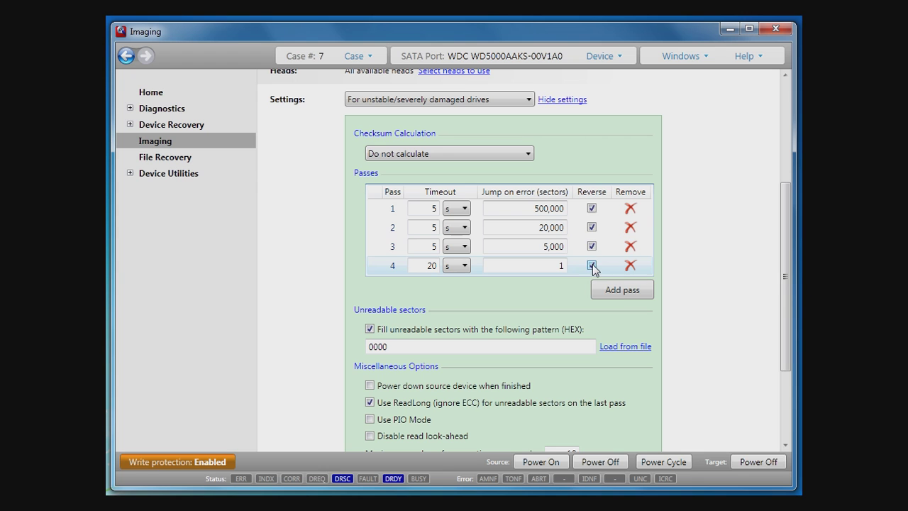
left_click(592, 265)
left_click(592, 246)
left_click(592, 227)
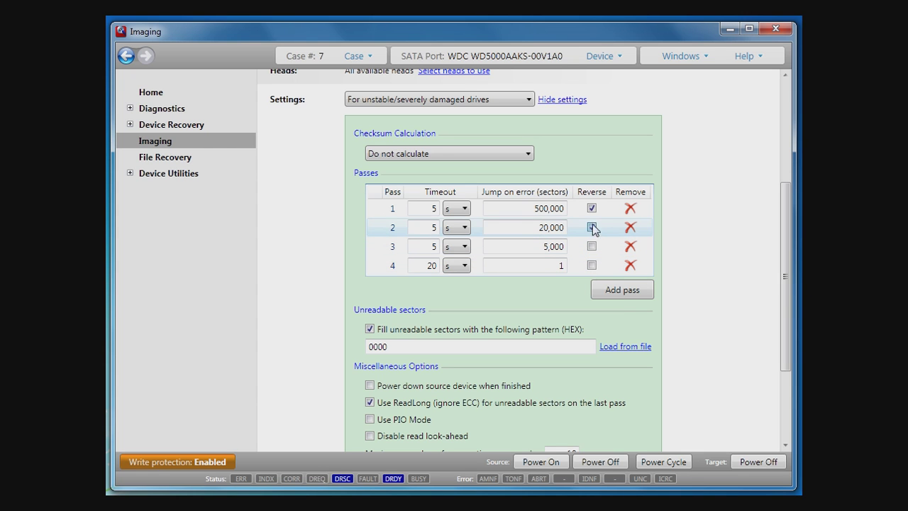
left_click(591, 207)
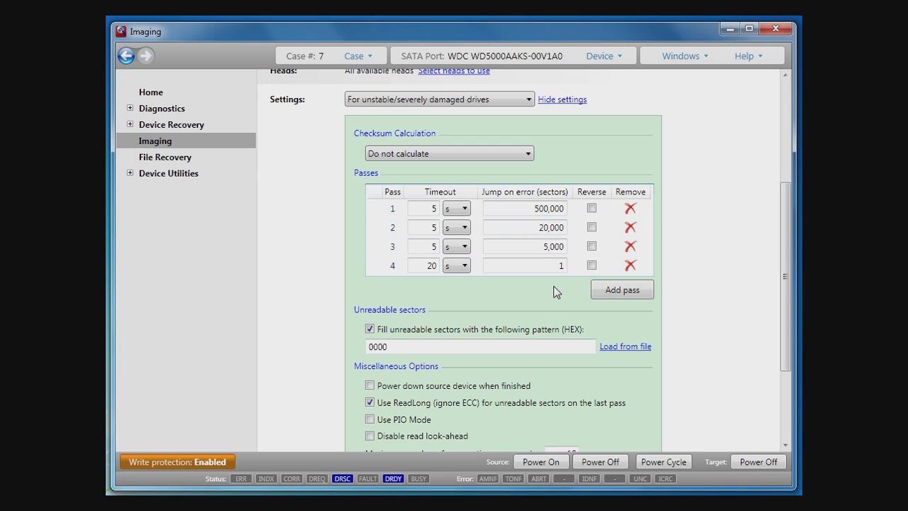
Fill unreadable sectors with the HEX pattern FFFF instead of 0000.
scroll(552, 285, "down", 1)
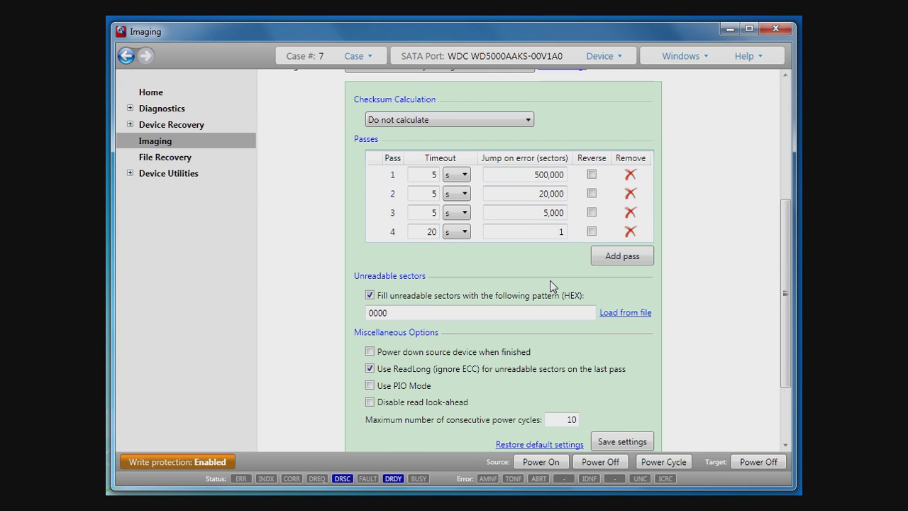
scroll(544, 277, "down", 1)
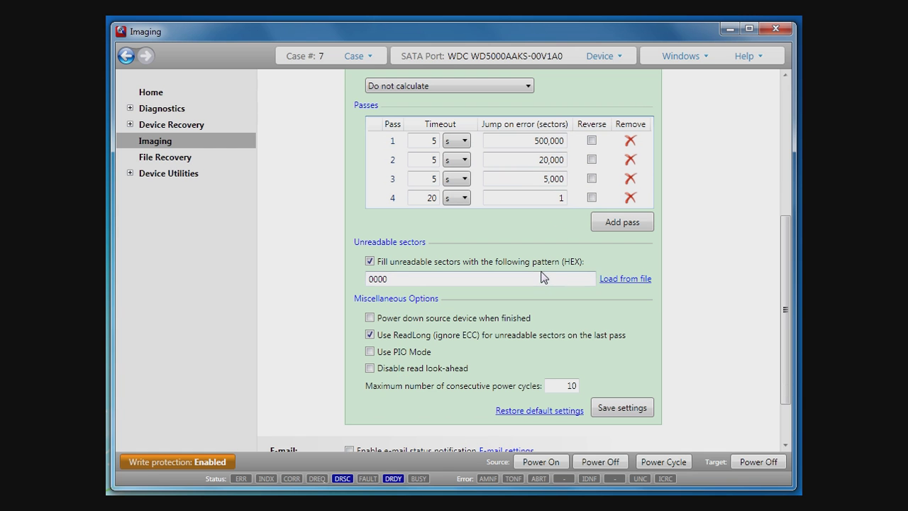
left_click(538, 264)
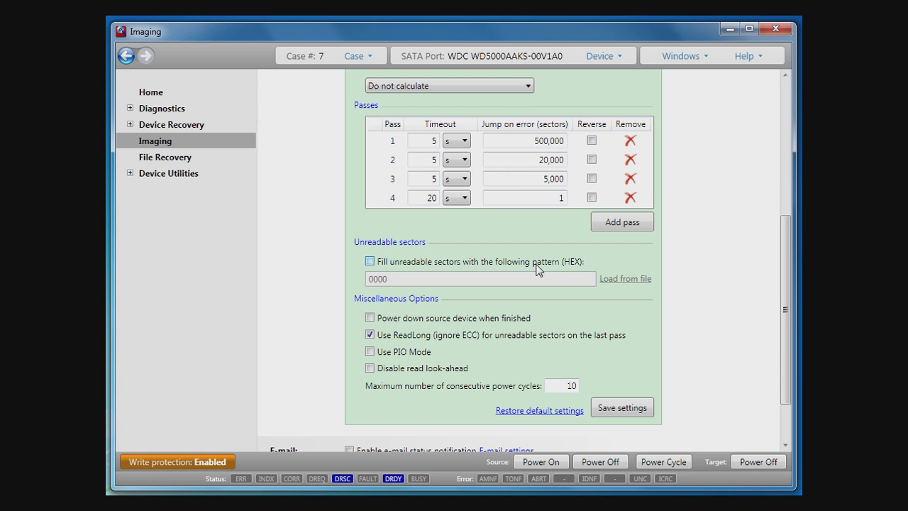
left_click(538, 264)
left_click(500, 278)
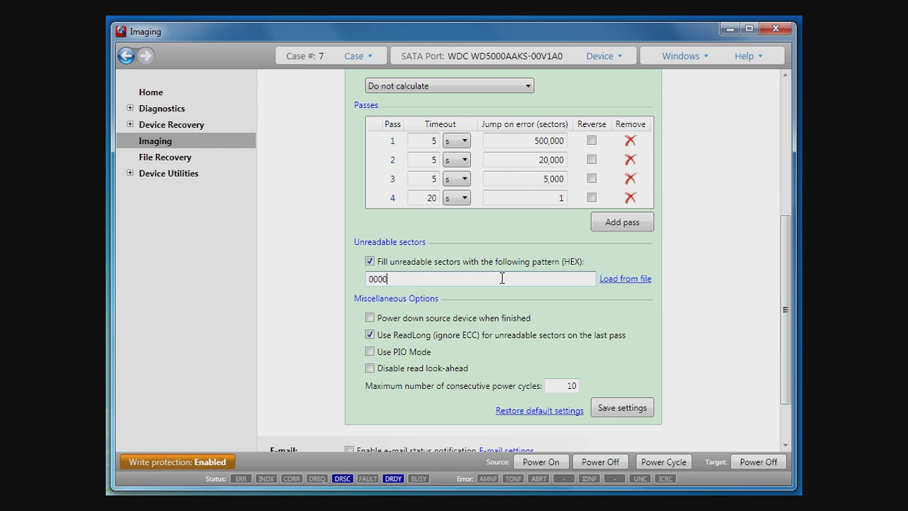
key("ctrl+a")
type("FFFF")
Enable PIO mode, set maximum consecutive power cycles to 2, and save the settings.
left_click(580, 347)
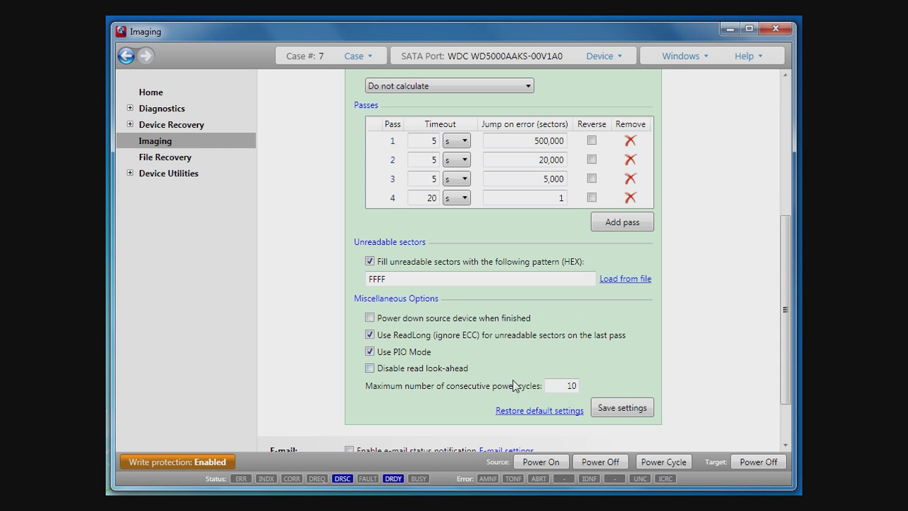
double_click(551, 386)
type("2")
left_click(635, 406)
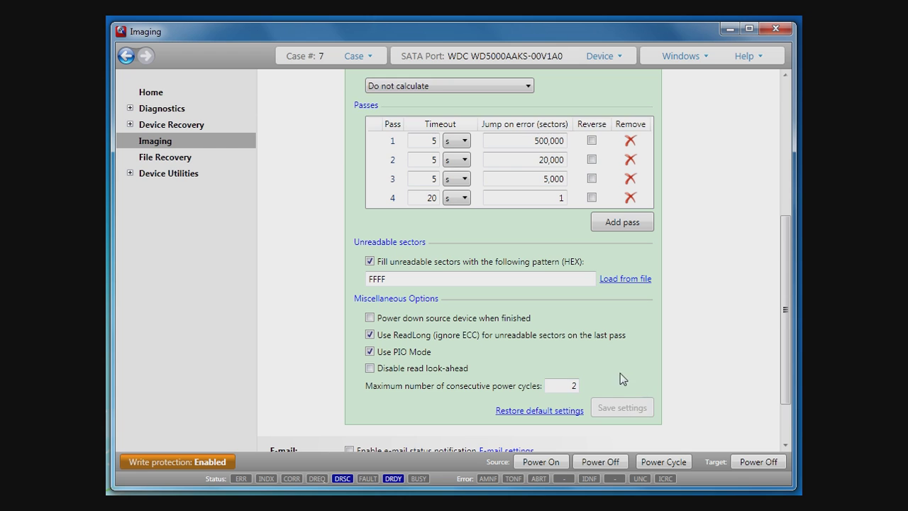
scroll(620, 373, "down", 2)
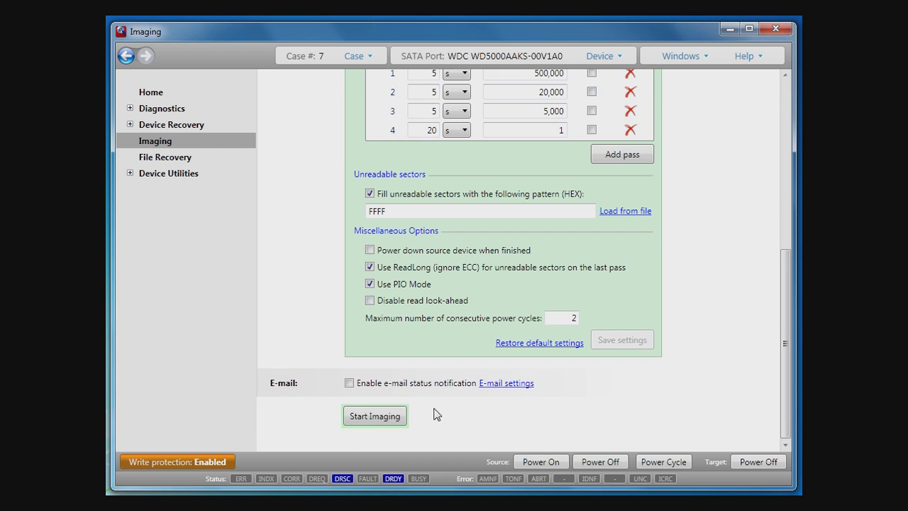
Start imaging to the Samsung HD502HJ and reopen the running session's Imaging settings.
left_click(382, 417)
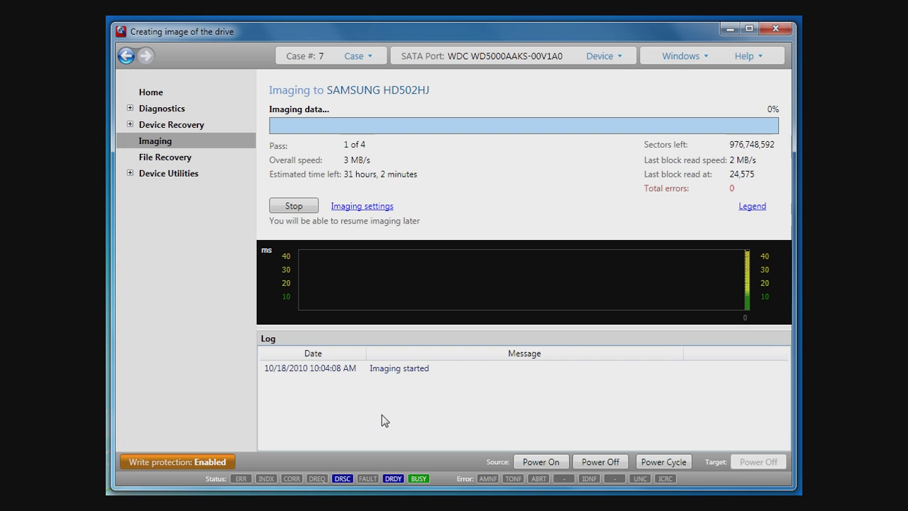
left_click(381, 212)
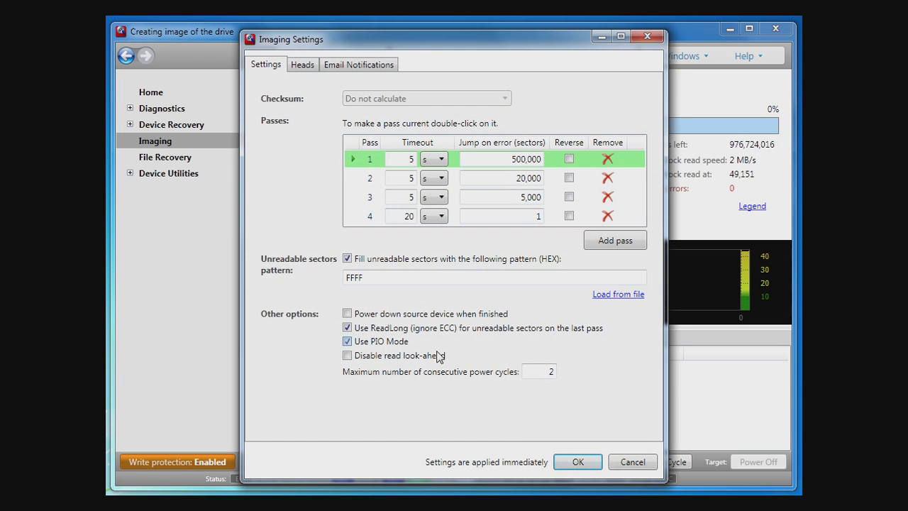